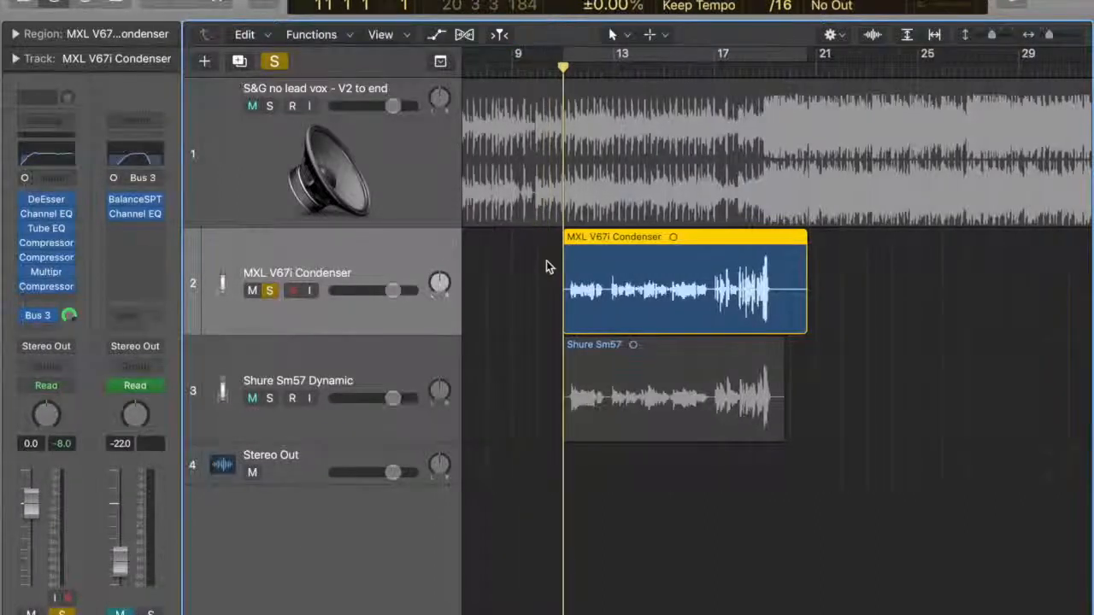
Play the soloed MXL V67i Condenser vocal and move the playhead back to bar 12.
{"action": "key", "text": "space"}
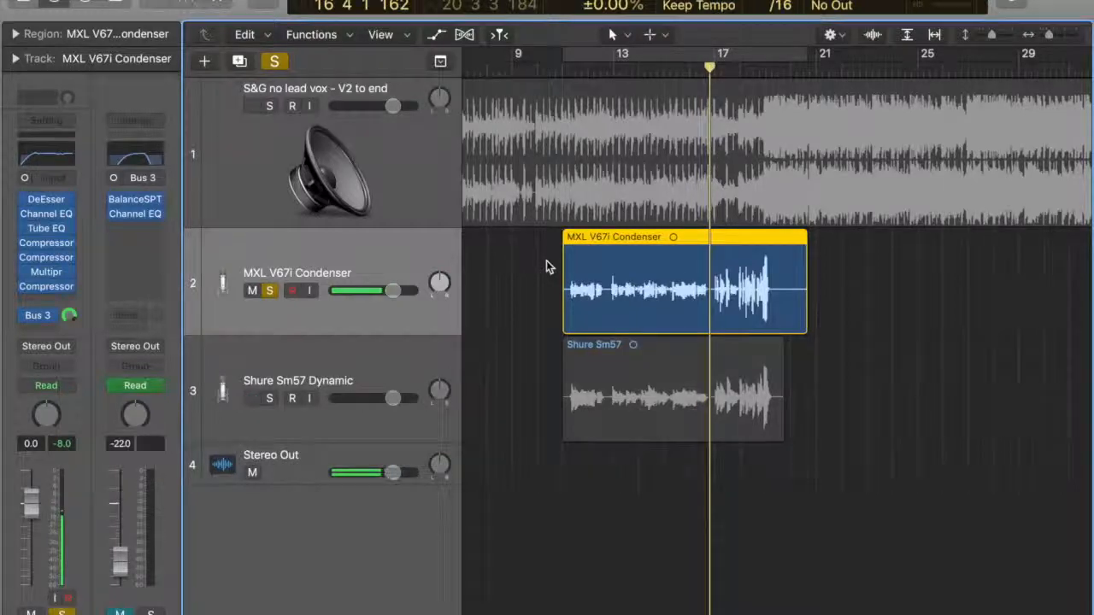
{"action": "left_click", "coordinate": [601, 65]}
{"action": "key", "text": "super+f"}
{"action": "scroll", "coordinate": [611, 291], "scroll_direction": "up", "scroll_amount": 10}
{"action": "scroll", "coordinate": [610, 290], "scroll_direction": "down", "scroll_amount": 5}
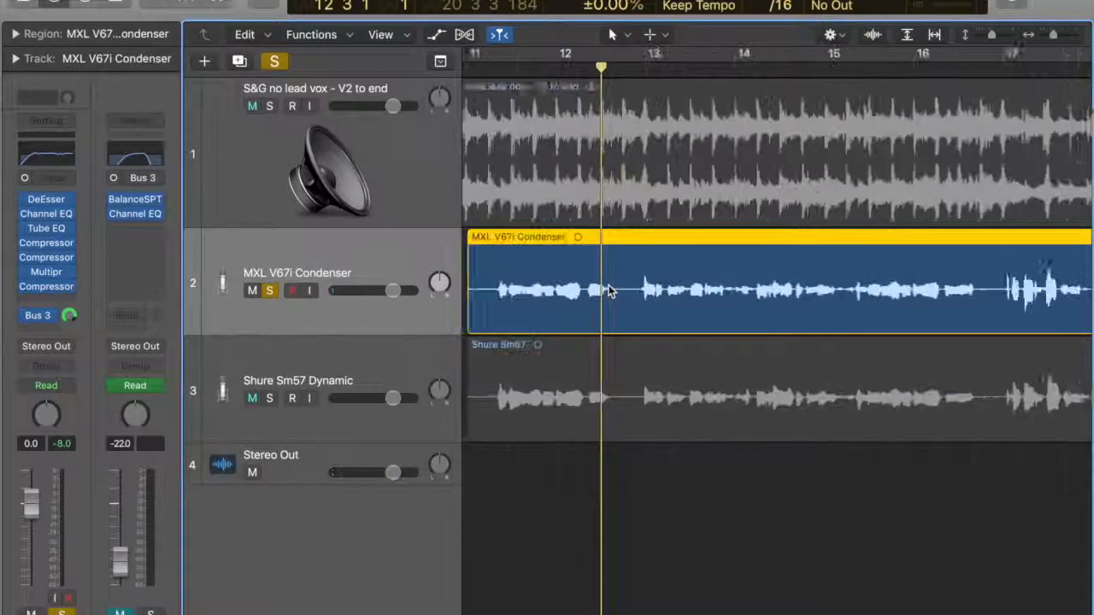
{"action": "scroll", "coordinate": [609, 289], "scroll_direction": "up", "scroll_amount": 1}
{"action": "left_click", "coordinate": [556, 68]}
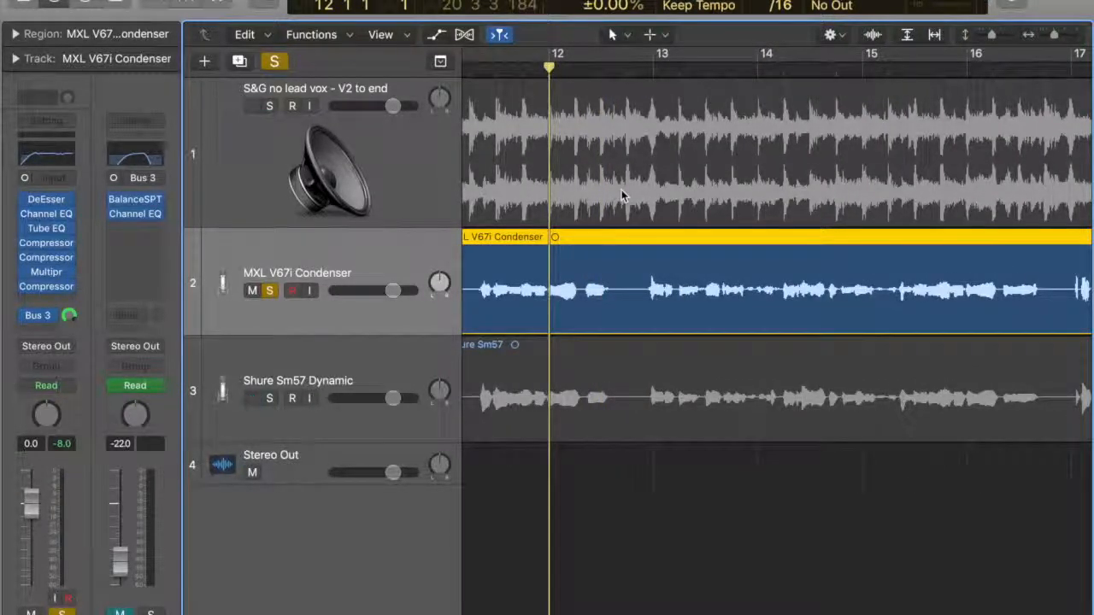
Play the vocal phrase from bar 12 and return the playhead to the start of the region at bar 11.
{"action": "key", "text": "space"}
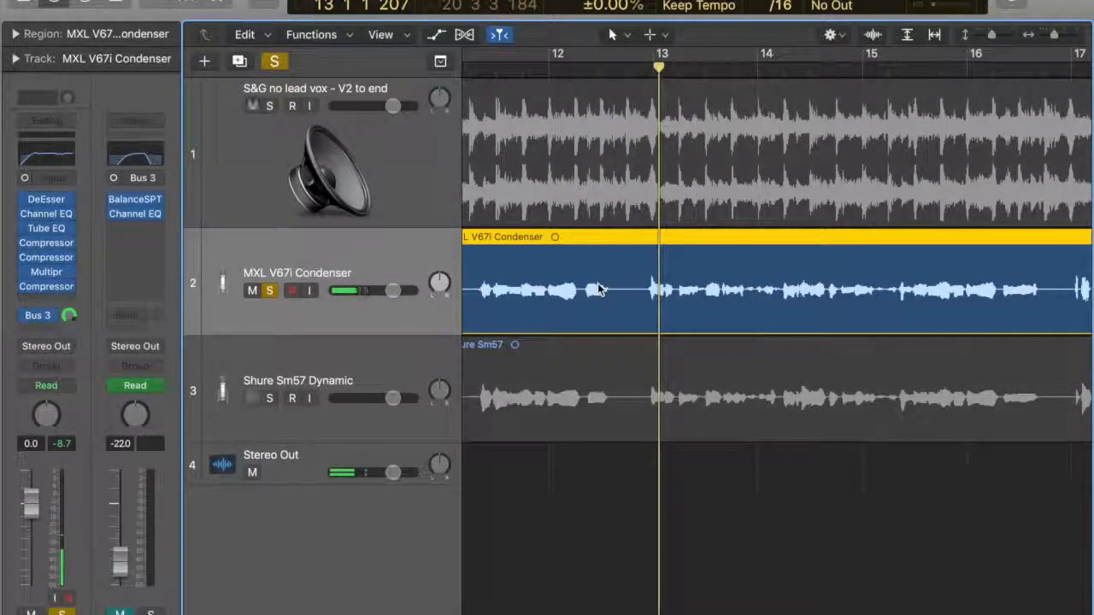
{"action": "scroll", "coordinate": [598, 289], "scroll_direction": "left", "scroll_amount": 2}
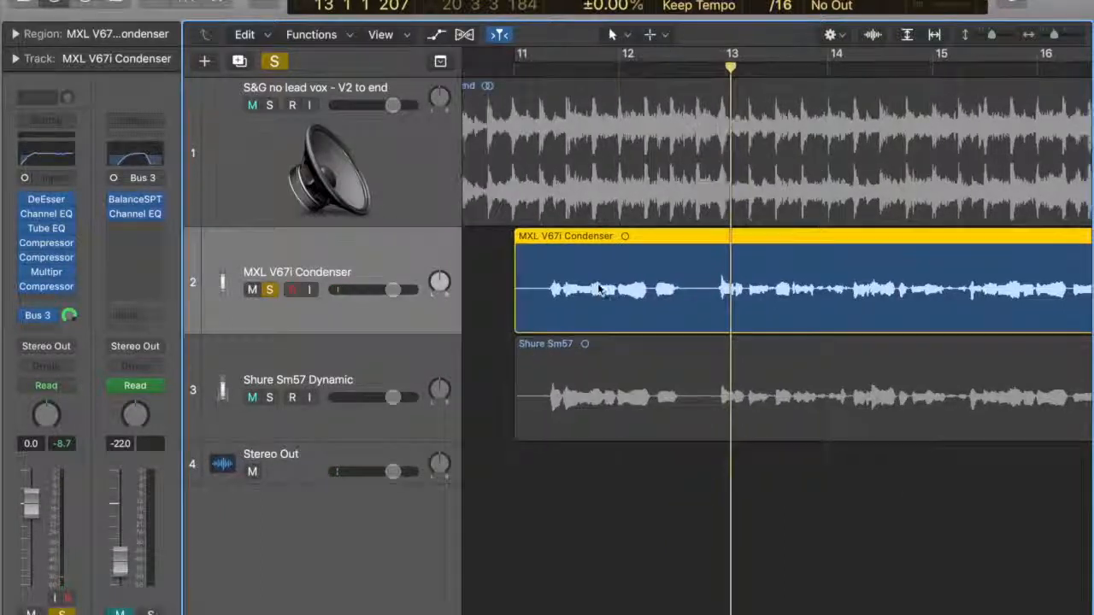
{"action": "left_click", "coordinate": [512, 64]}
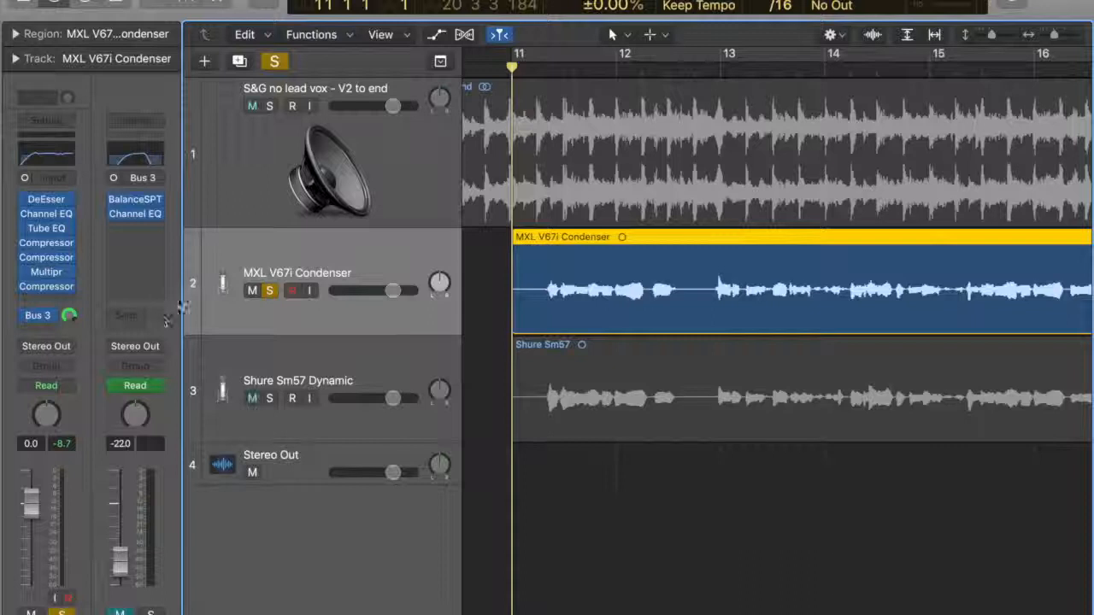
Look through the buses available for another send on the MXL V67i Condenser track and check its Bus 3 send level.
{"action": "left_click", "coordinate": [38, 316]}
{"action": "mouse_move", "coordinate": [48, 432]}
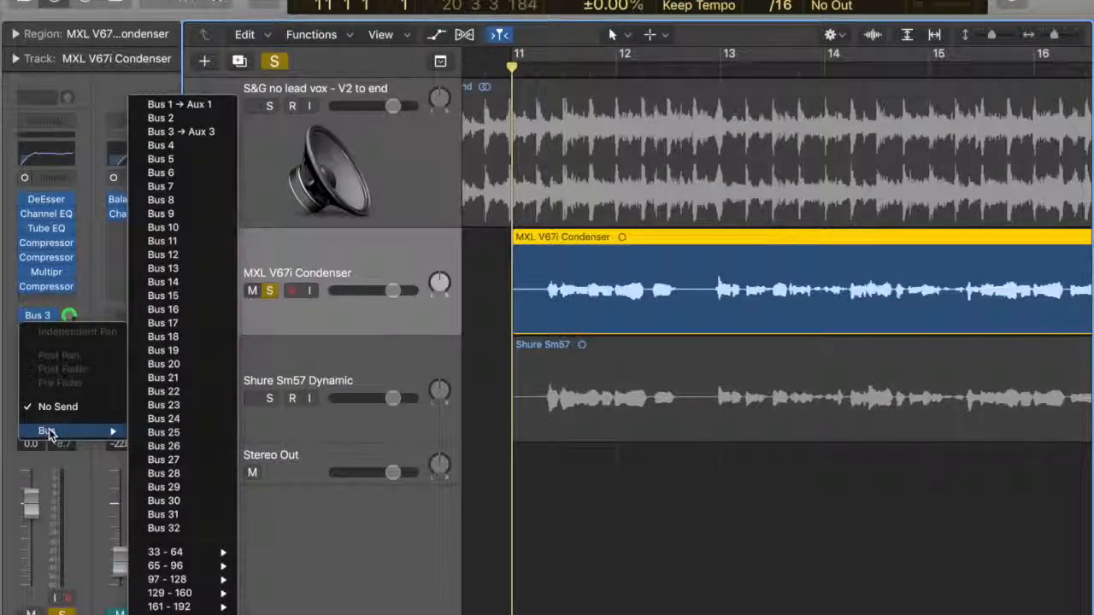
{"action": "left_click", "coordinate": [3, 248]}
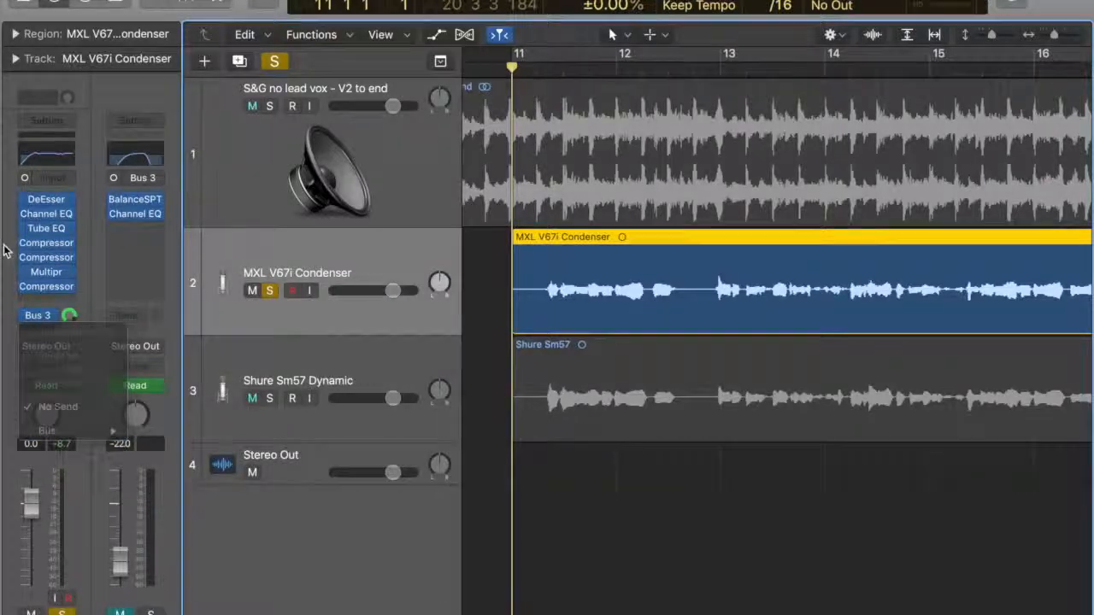
{"action": "left_click", "coordinate": [36, 330]}
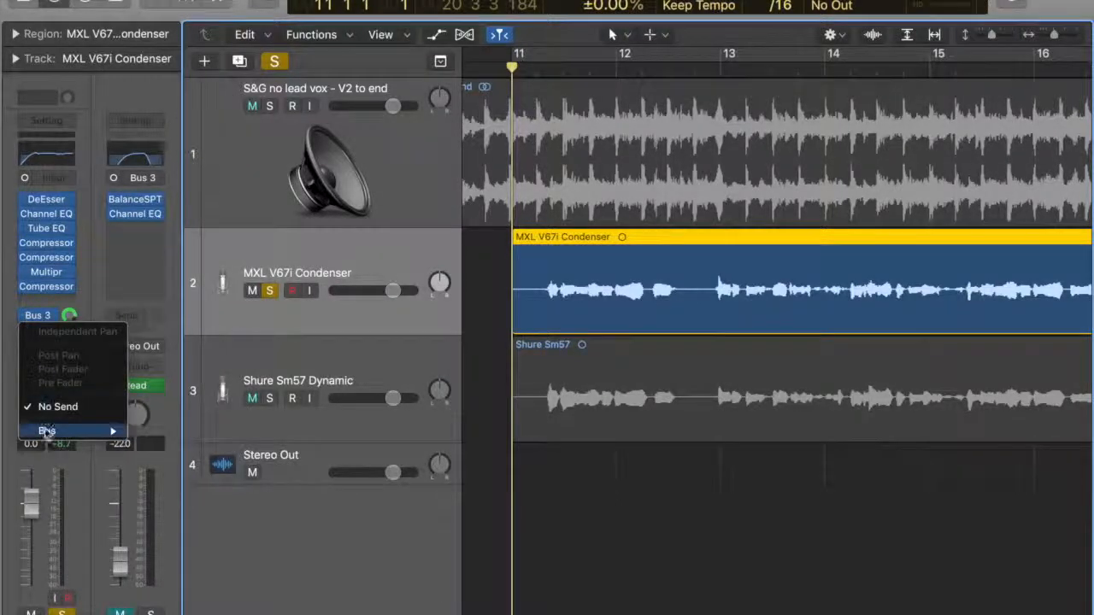
{"action": "mouse_move", "coordinate": [49, 432]}
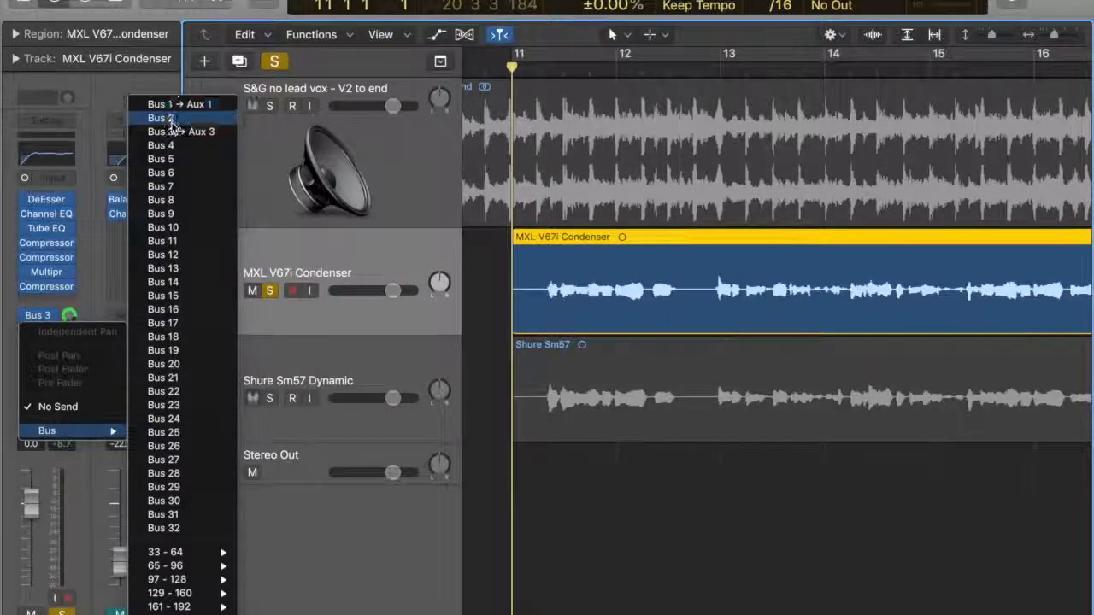
{"action": "left_click", "coordinate": [94, 194]}
{"action": "left_click", "coordinate": [67, 316]}
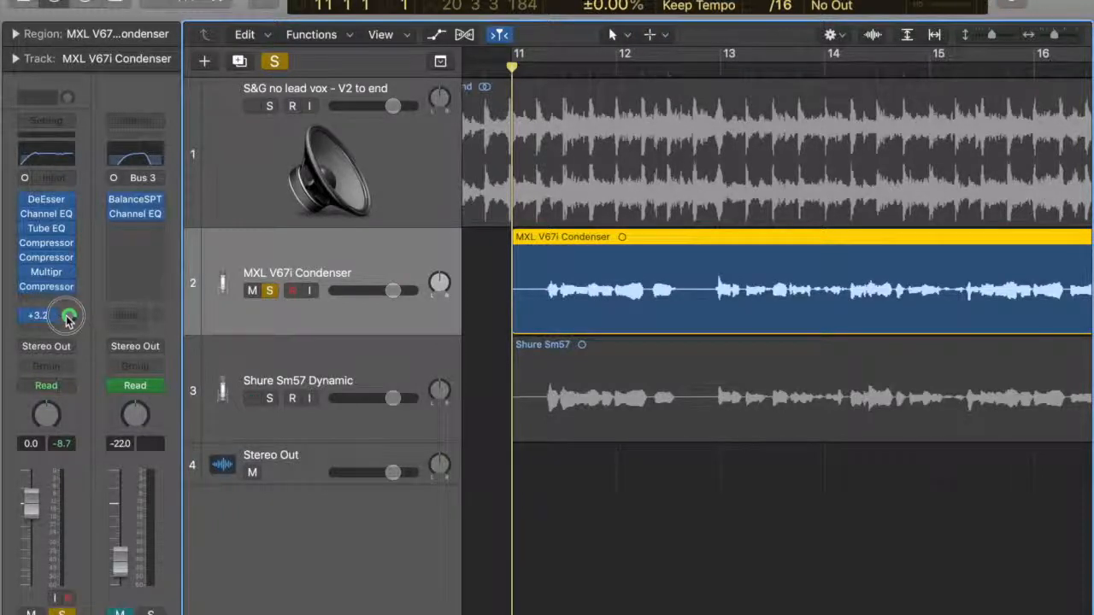
{"action": "left_click_drag", "start_coordinate": [66, 315], "coordinate": [67, 316]}
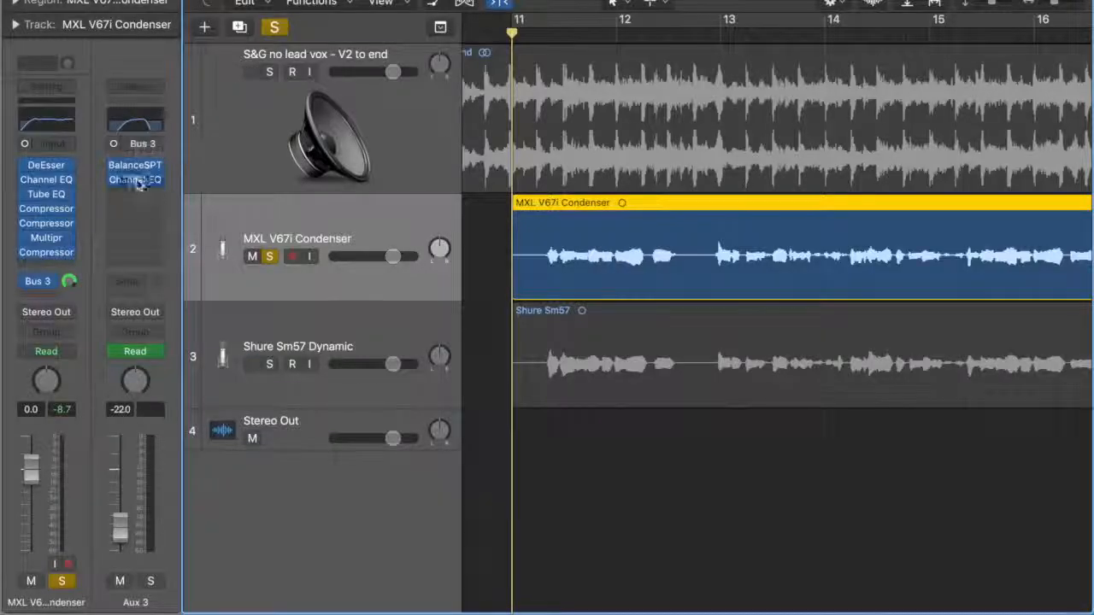
Raise the Aux 3 volume to -2.6 dB, play the vocal from bar 11 and return the playhead there.
{"action": "left_click_drag", "start_coordinate": [128, 543], "coordinate": [126, 479]}
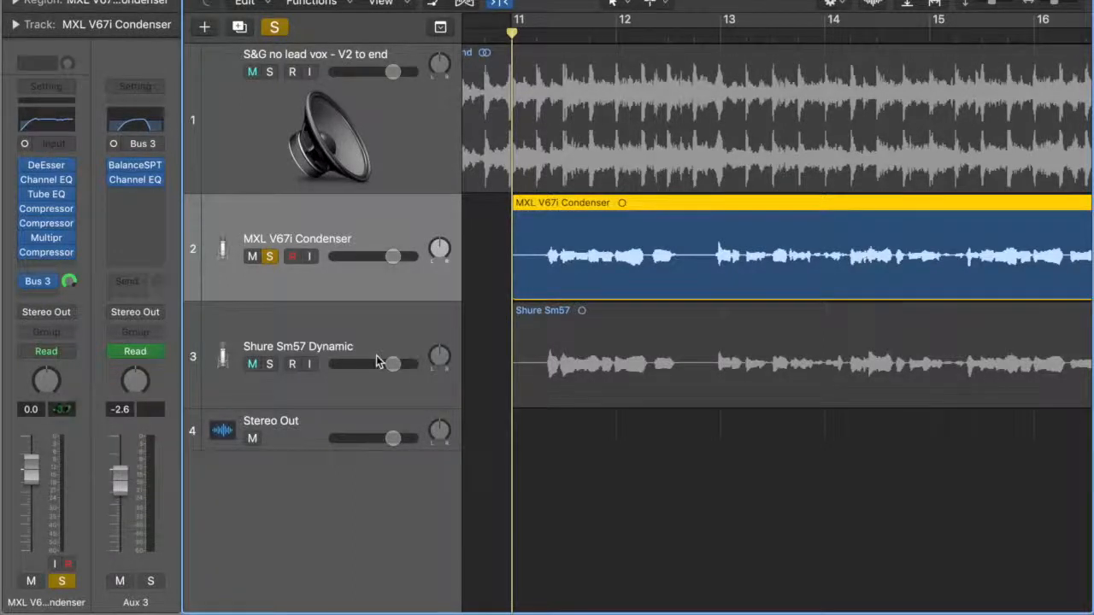
{"action": "key", "text": "space"}
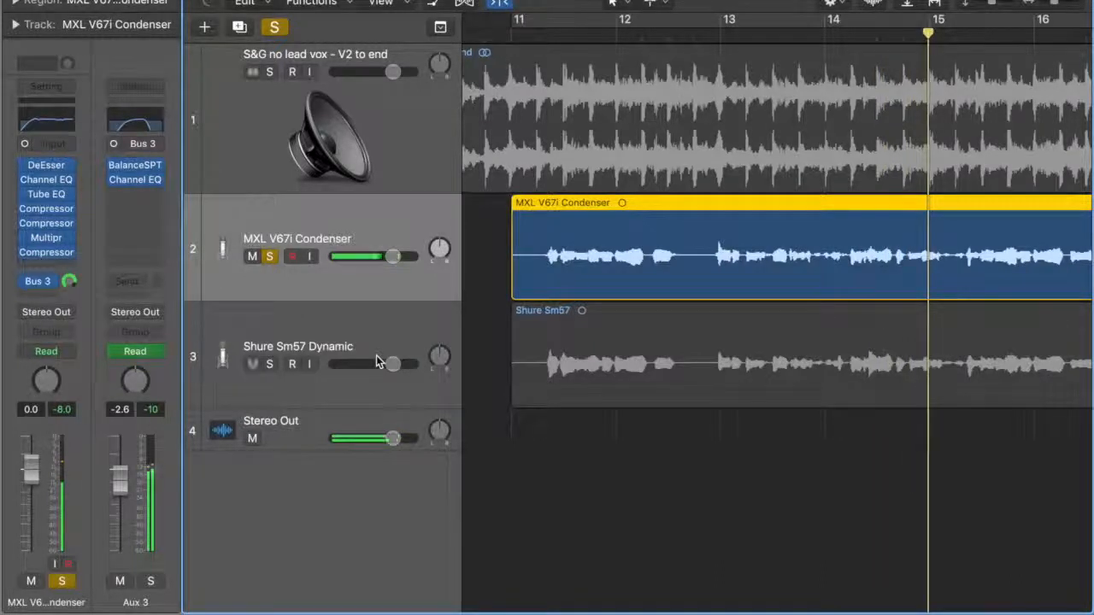
{"action": "left_click", "coordinate": [510, 32]}
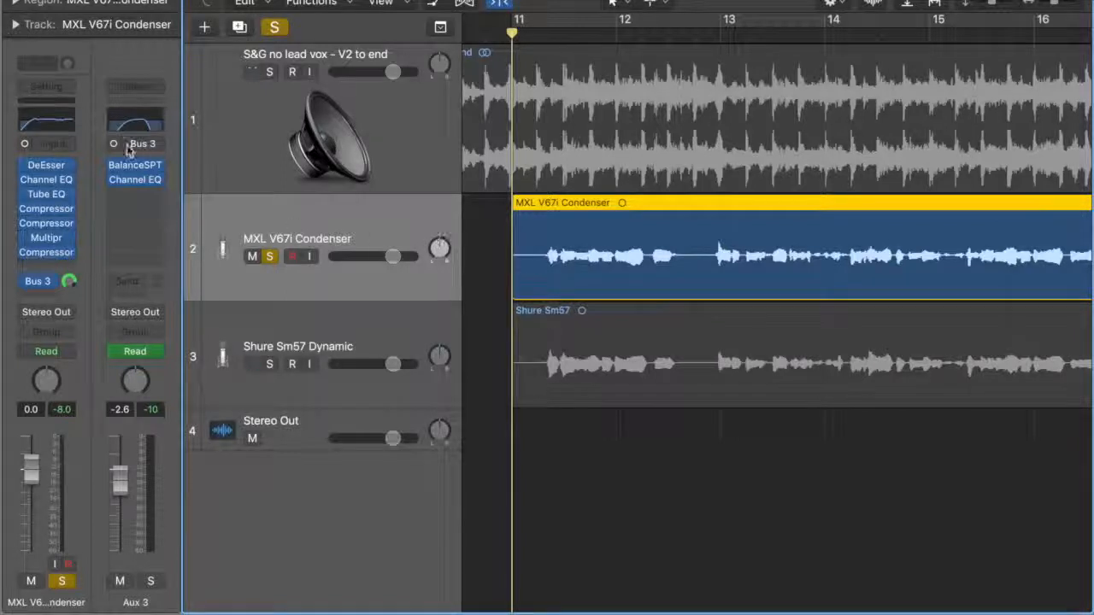
Lower the Aux 3 volume to -29.5 dB and play the vocal from bar 11 to hear the quieter effect.
{"action": "left_click_drag", "start_coordinate": [120, 475], "coordinate": [120, 538]}
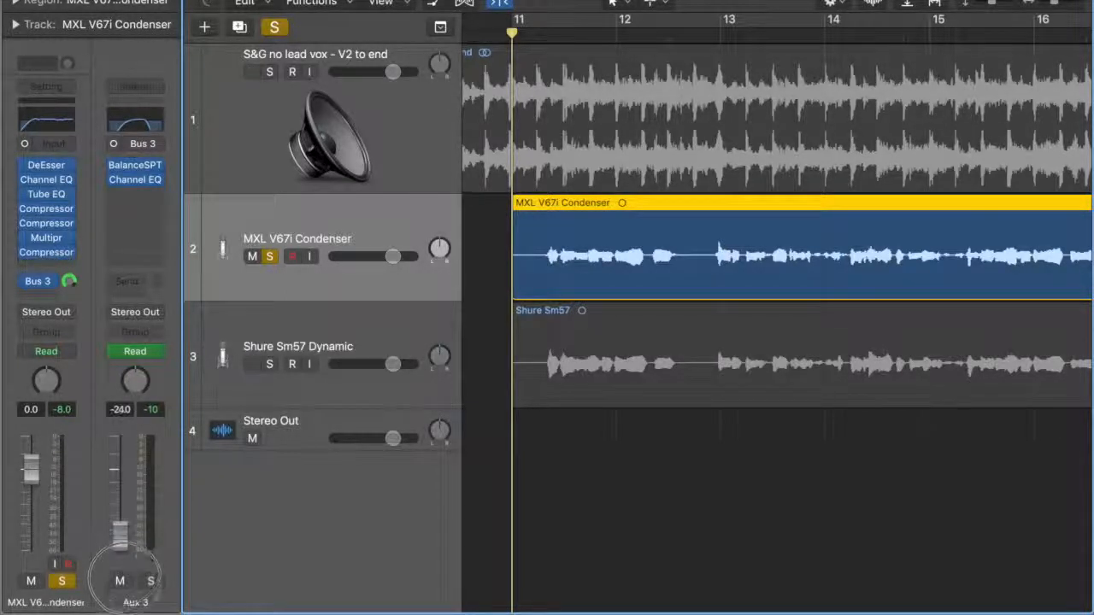
{"action": "left_click", "coordinate": [539, 38]}
{"action": "key", "text": "space"}
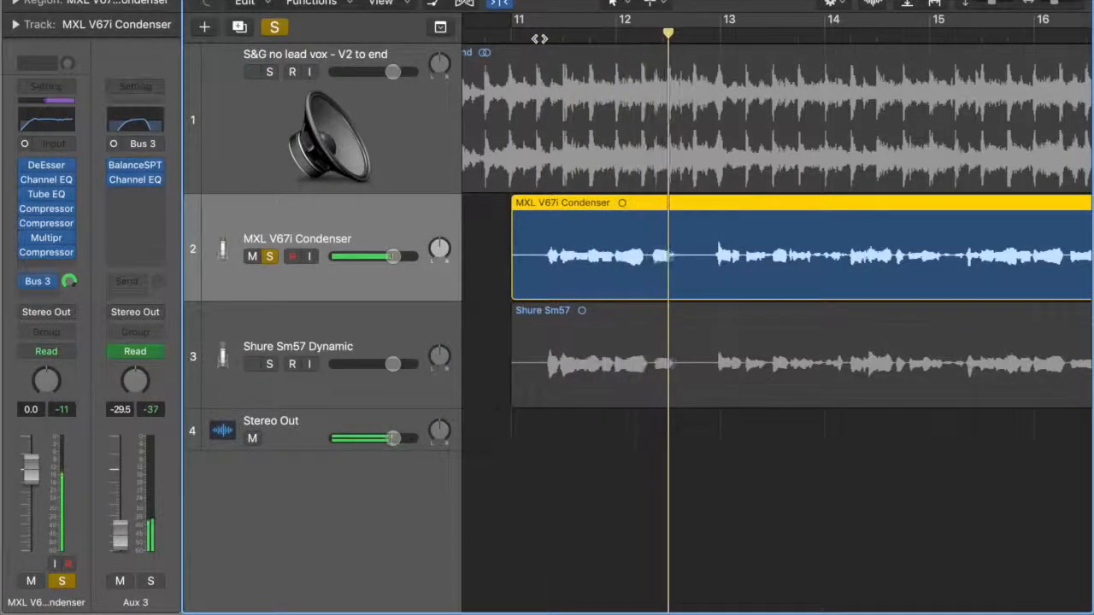
{"action": "left_click", "coordinate": [564, 35]}
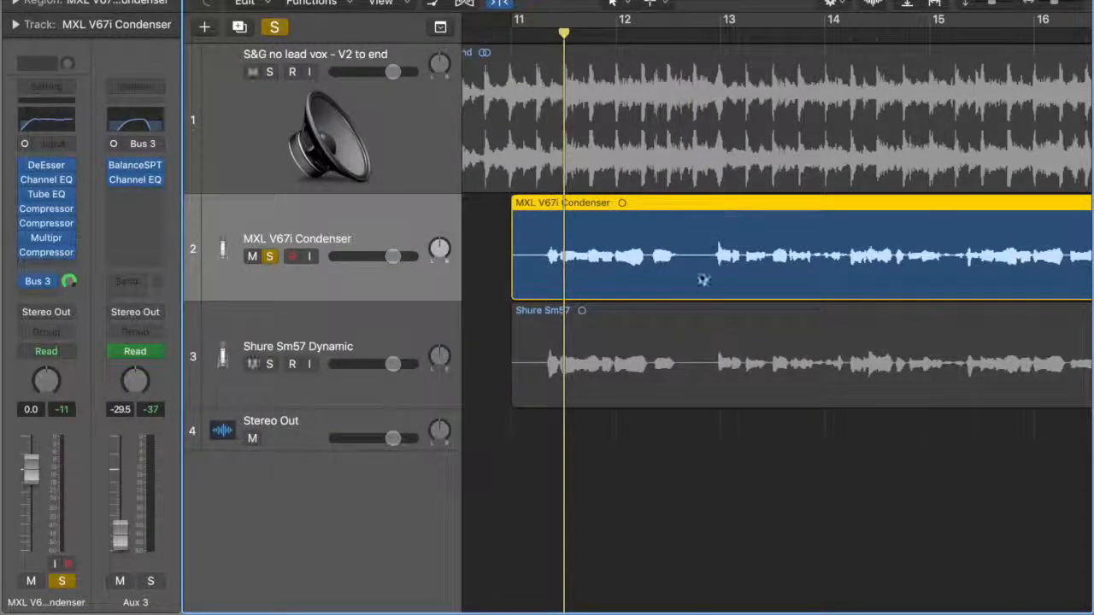
{"action": "left_click", "coordinate": [537, 34]}
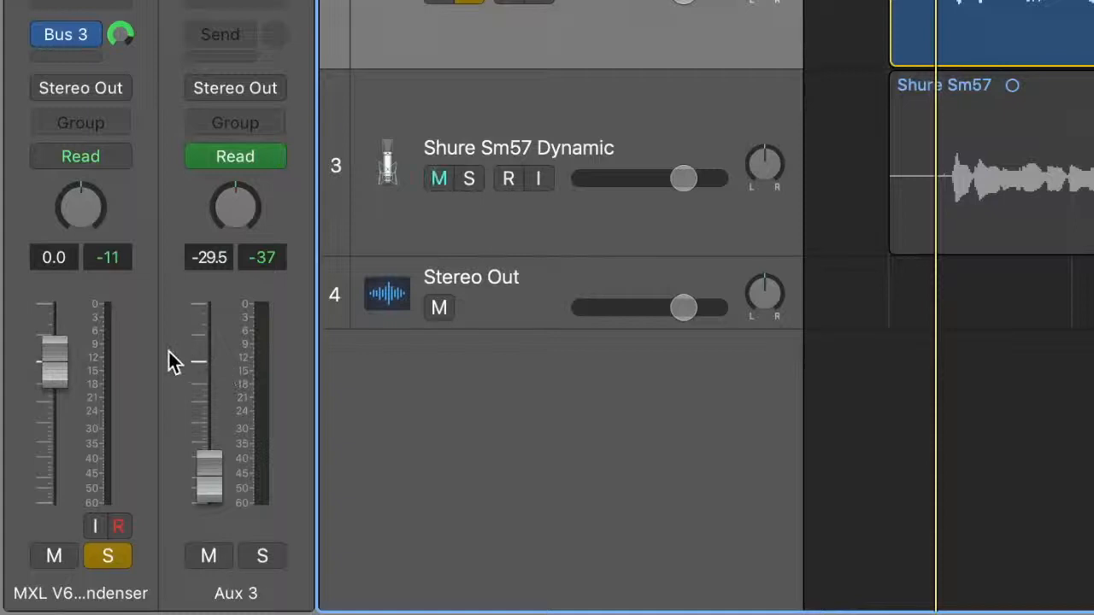
Set the Aux 3 automation mode to Touch and return the playhead to bar 11.
{"action": "left_click", "coordinate": [242, 160]}
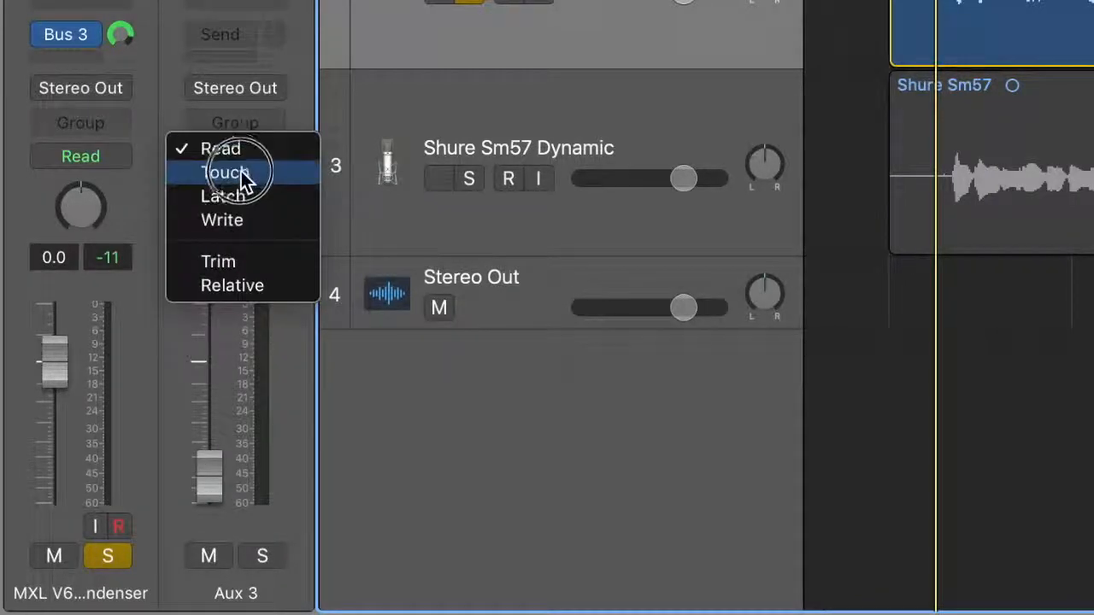
{"action": "left_click", "coordinate": [241, 172]}
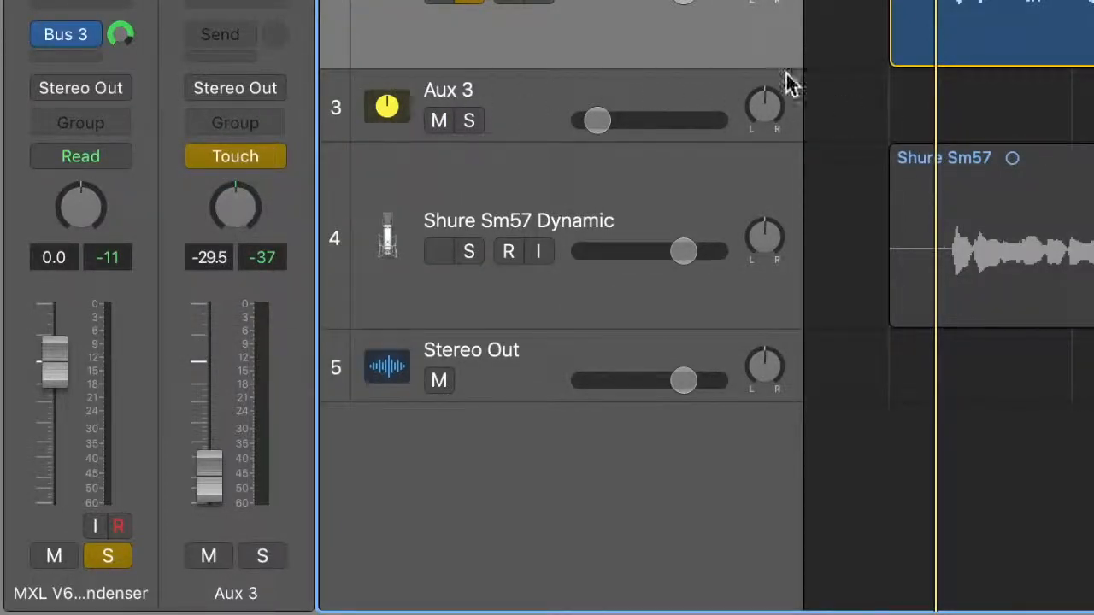
{"action": "key", "text": "Return"}
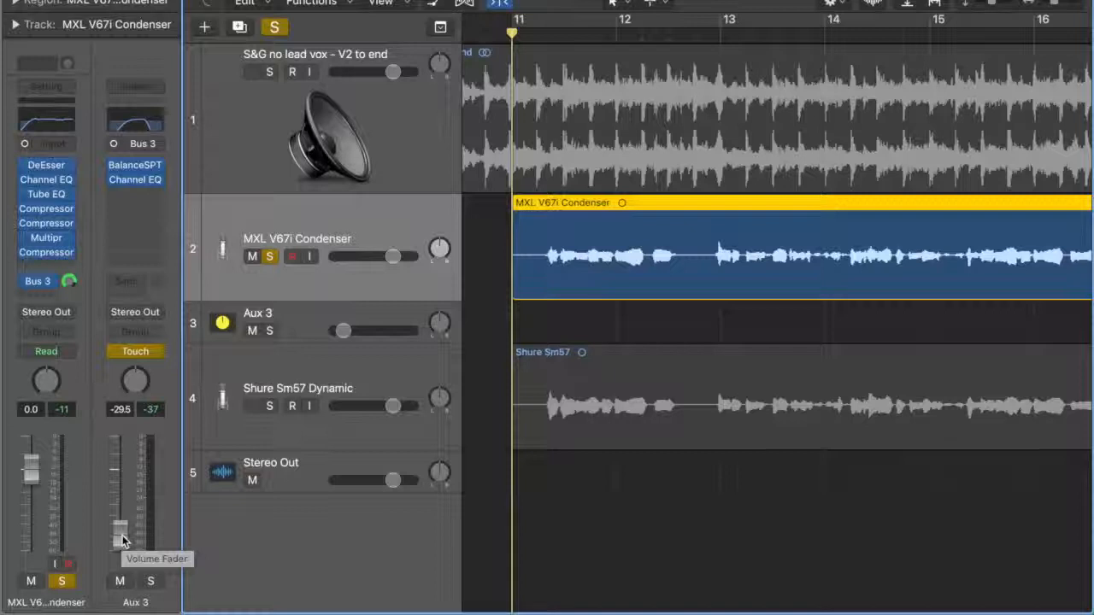
{"action": "left_click", "coordinate": [121, 536]}
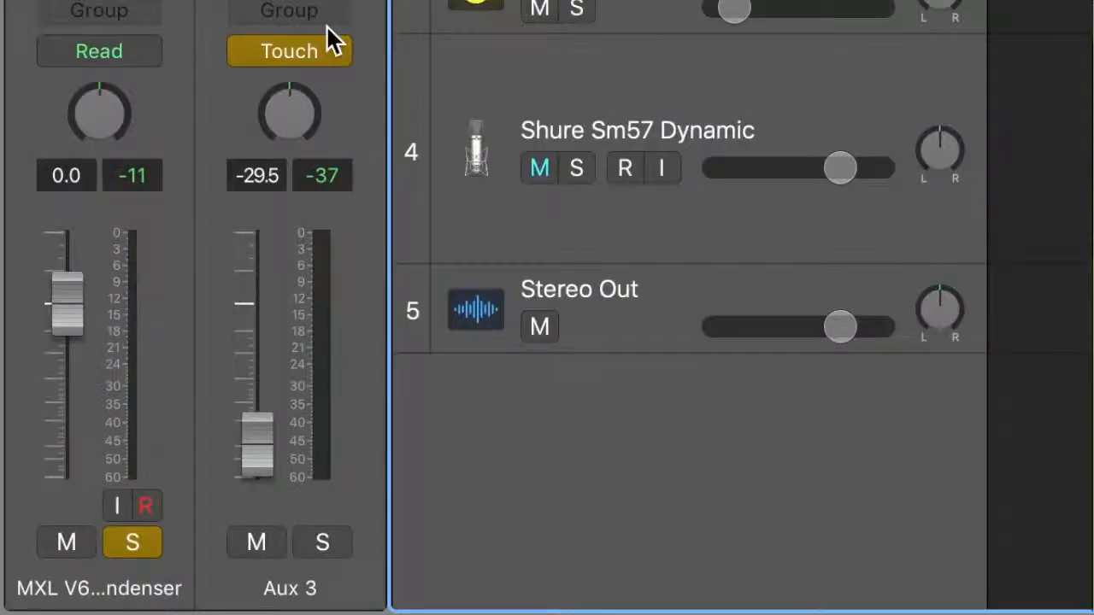
Record an Aux 3 volume swell to about -3.8 dB between bars 12 and 13 during playback, and set its automation mode to Read.
{"action": "key", "text": "space"}
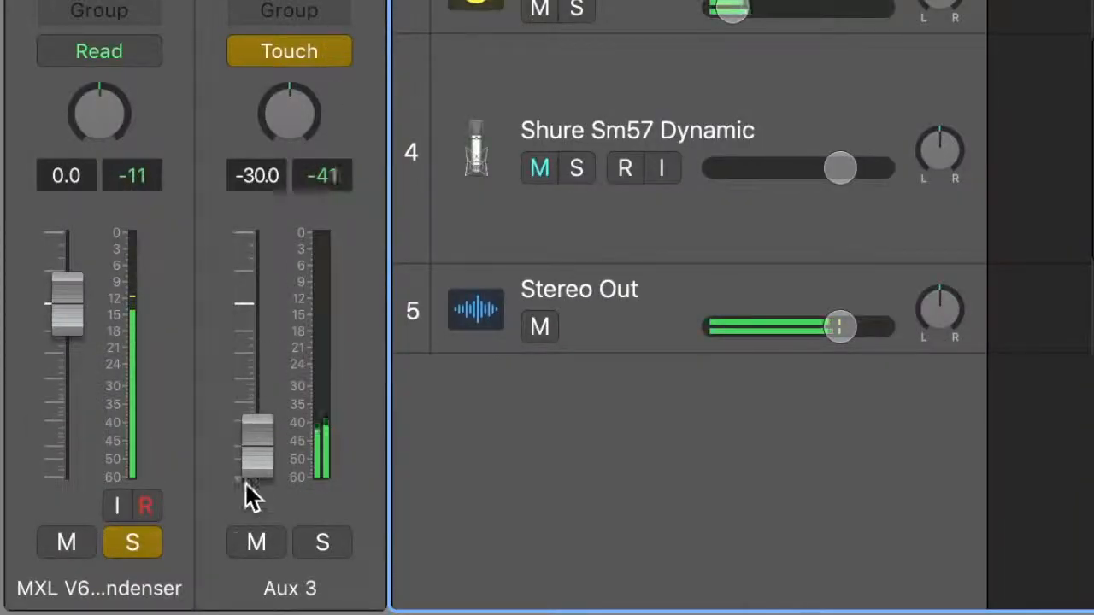
{"action": "left_click_drag", "start_coordinate": [255, 451], "coordinate": [284, 425]}
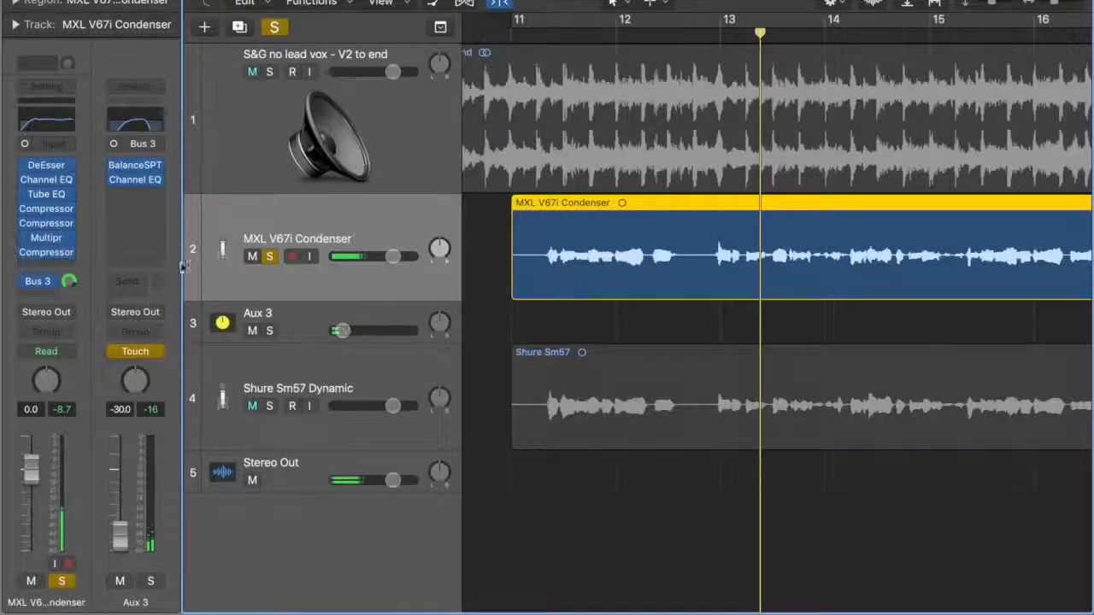
{"action": "left_click", "coordinate": [138, 351]}
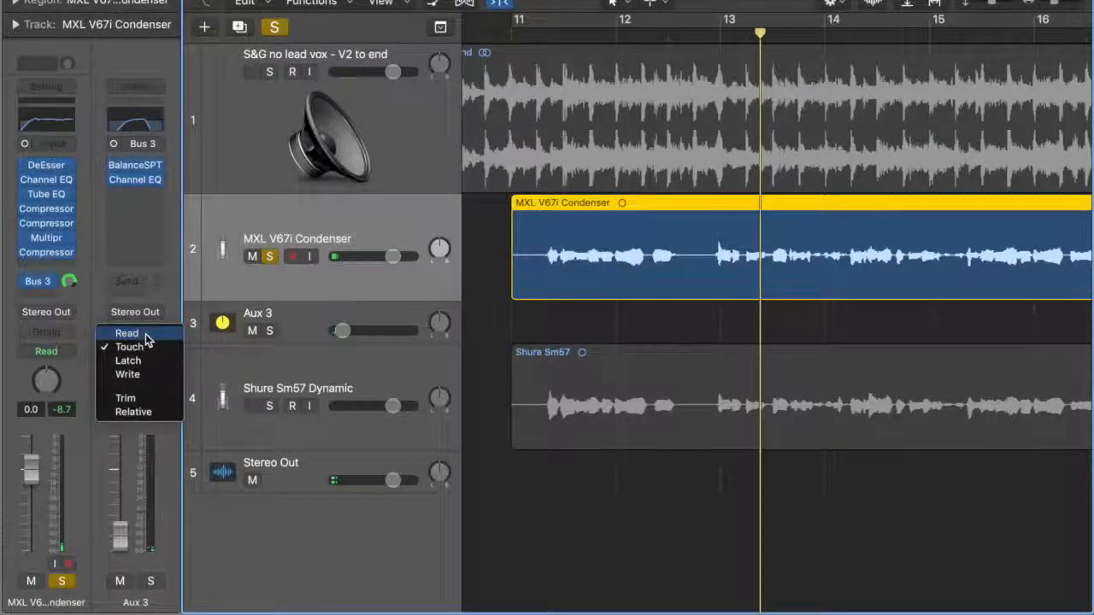
{"action": "left_click", "coordinate": [145, 335]}
Play the vocal from bar 11 to audition the recorded Aux 3 volume automation.
{"action": "left_click", "coordinate": [512, 35]}
{"action": "key", "text": "space"}
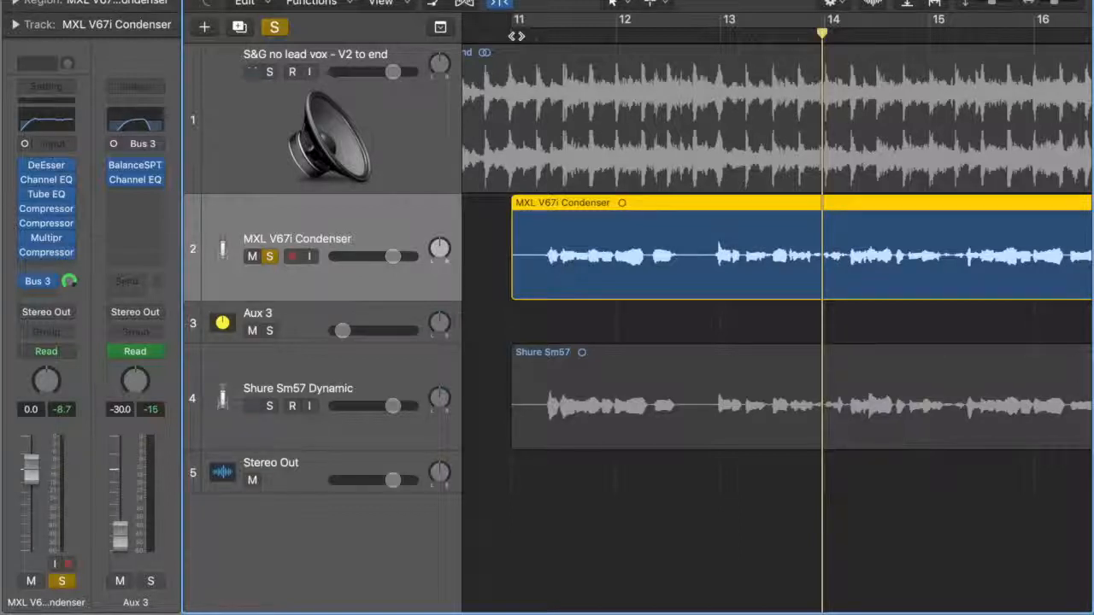
{"action": "left_click", "coordinate": [516, 34]}
{"action": "key", "text": "space"}
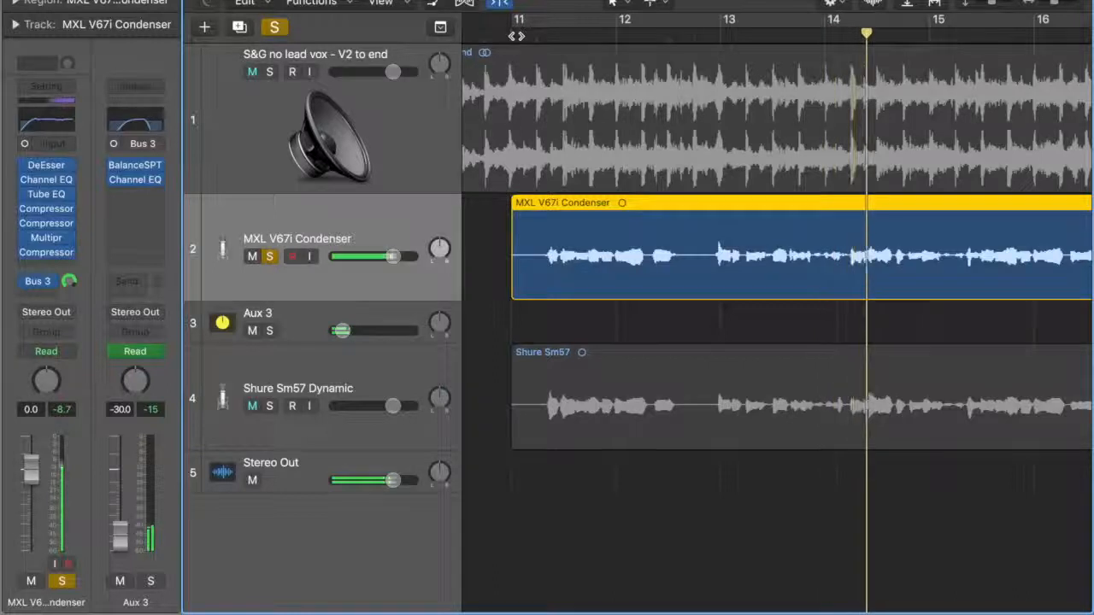
Solo the S&G no lead vox backing track and play it together with the vocal from bar 11.
{"action": "left_click", "coordinate": [516, 36]}
{"action": "left_click", "coordinate": [269, 72]}
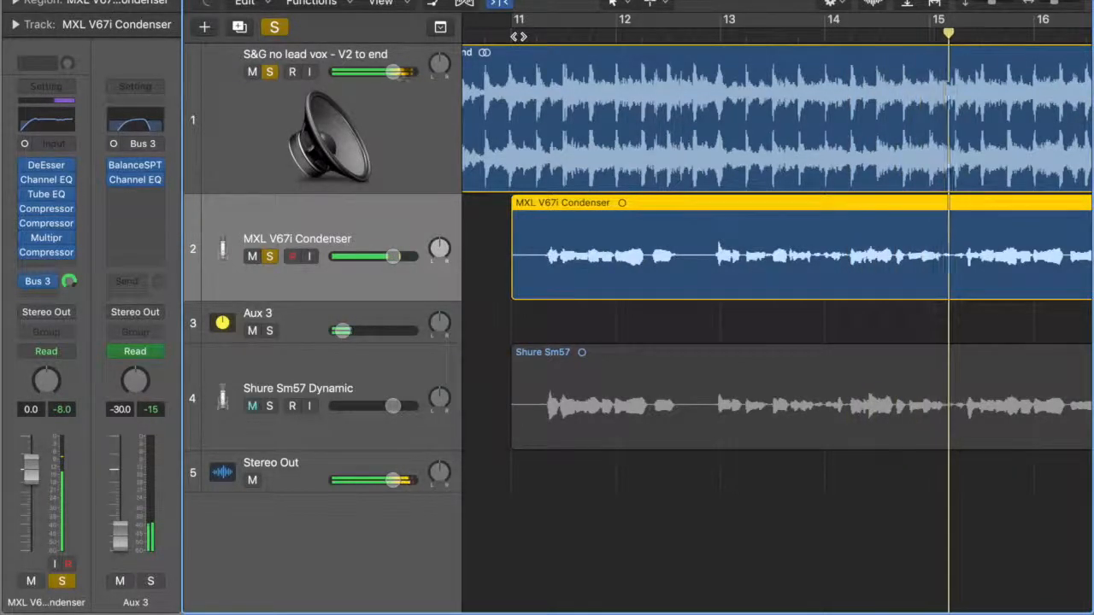
{"action": "key", "text": "space"}
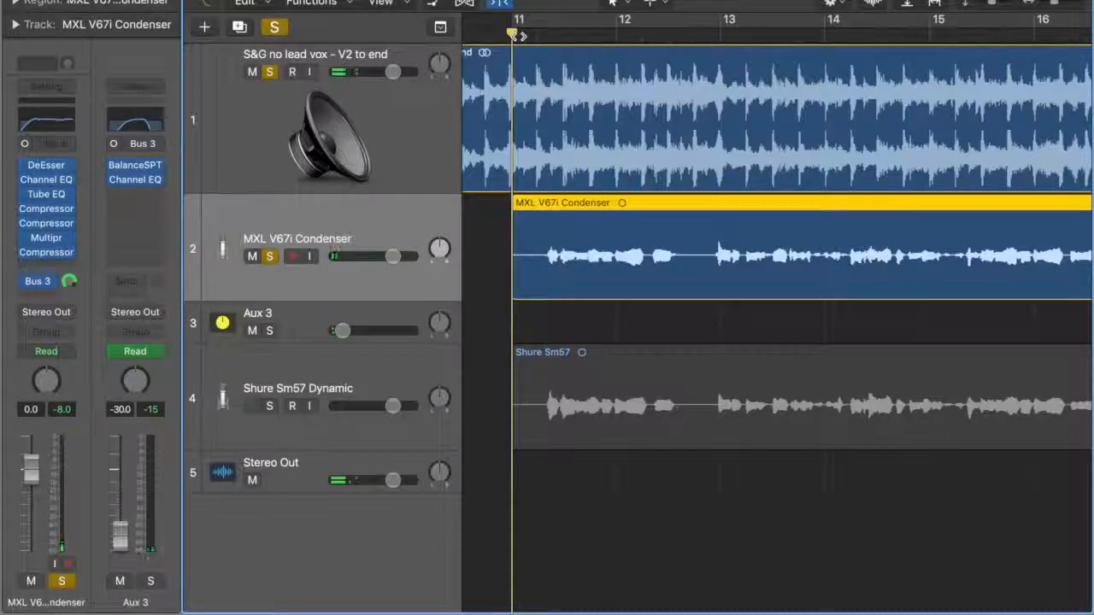
Show track automation and reshape Aux 3's volume rise into a straight ramp from -21.1 dB to a +6.0 dB peak before bar 13.
{"action": "key", "text": "a"}
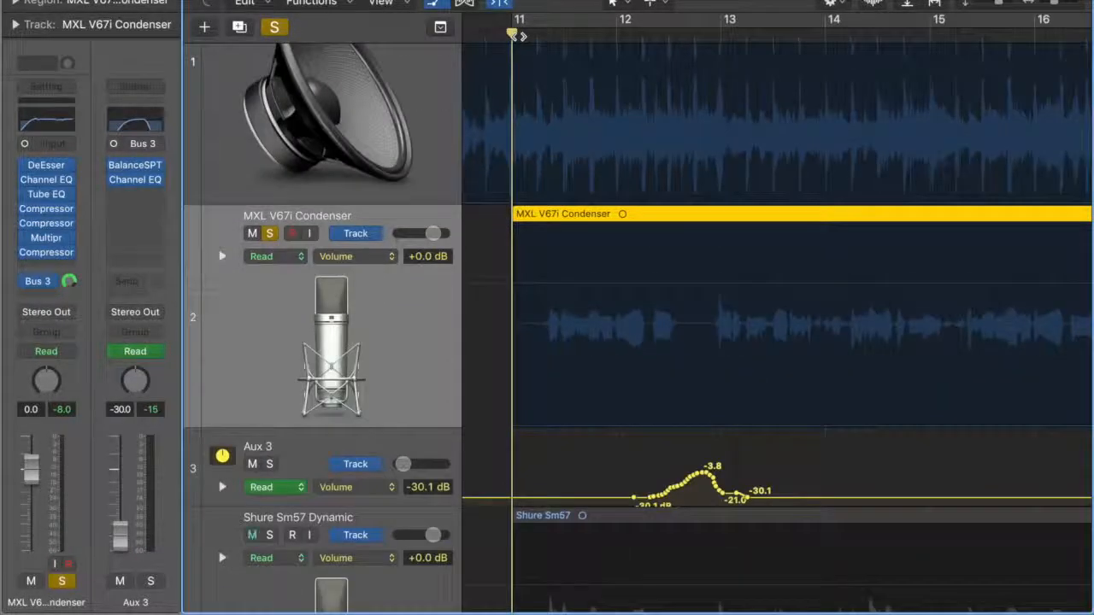
{"action": "scroll", "coordinate": [710, 271], "scroll_direction": "down", "scroll_amount": 3}
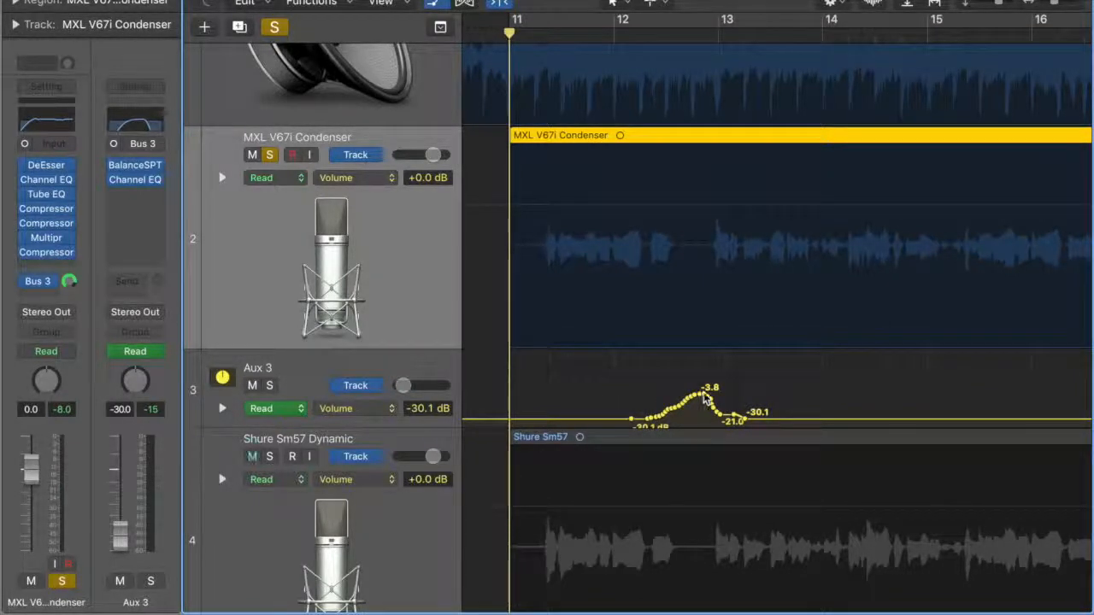
{"action": "key", "text": "super+Right"}
{"action": "key", "text": "super+Right"}
{"action": "key", "text": "super+Right"}
{"action": "key", "text": "super+Right"}
{"action": "key", "text": "super+Right"}
{"action": "key", "text": "super+Right"}
{"action": "key", "text": "super+Right"}
{"action": "scroll", "coordinate": [703, 392], "scroll_direction": "right", "scroll_amount": 8}
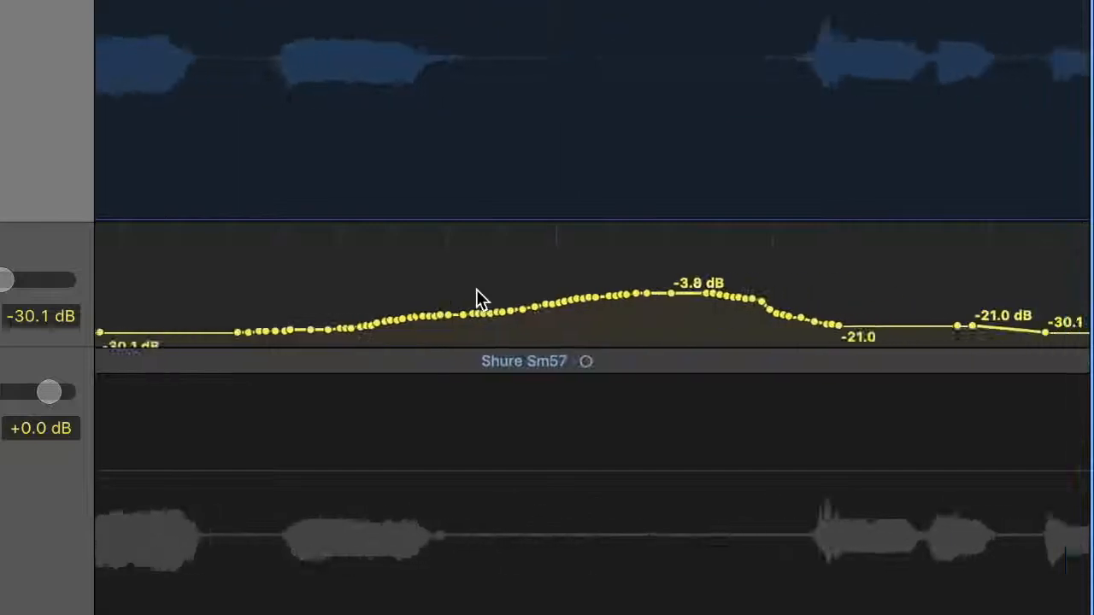
{"action": "scroll", "coordinate": [476, 289], "scroll_direction": "right", "scroll_amount": 6}
{"action": "scroll", "coordinate": [479, 294], "scroll_direction": "left", "scroll_amount": 4}
{"action": "left_click_drag", "start_coordinate": [589, 294], "coordinate": [140, 328]}
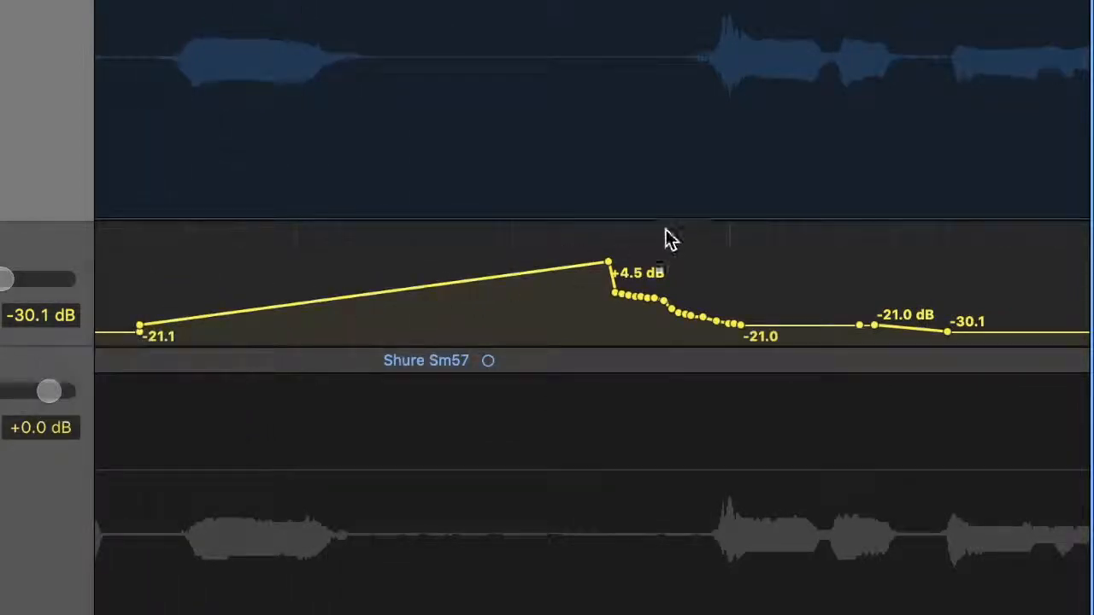
{"action": "left_click_drag", "start_coordinate": [602, 256], "coordinate": [586, 255]}
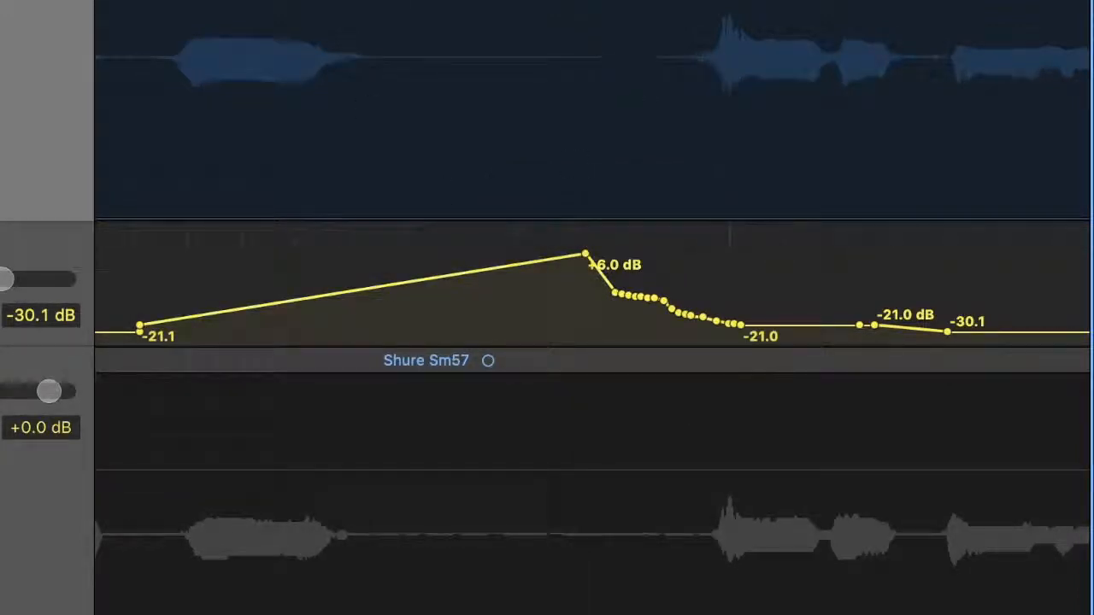
Play from just before beat 2 of bar 12 to audition the reshaped Aux 3 volume ramp into bar 13.
{"action": "scroll", "coordinate": [586, 256], "scroll_direction": "left", "scroll_amount": 1}
{"action": "left_click", "coordinate": [477, 34]}
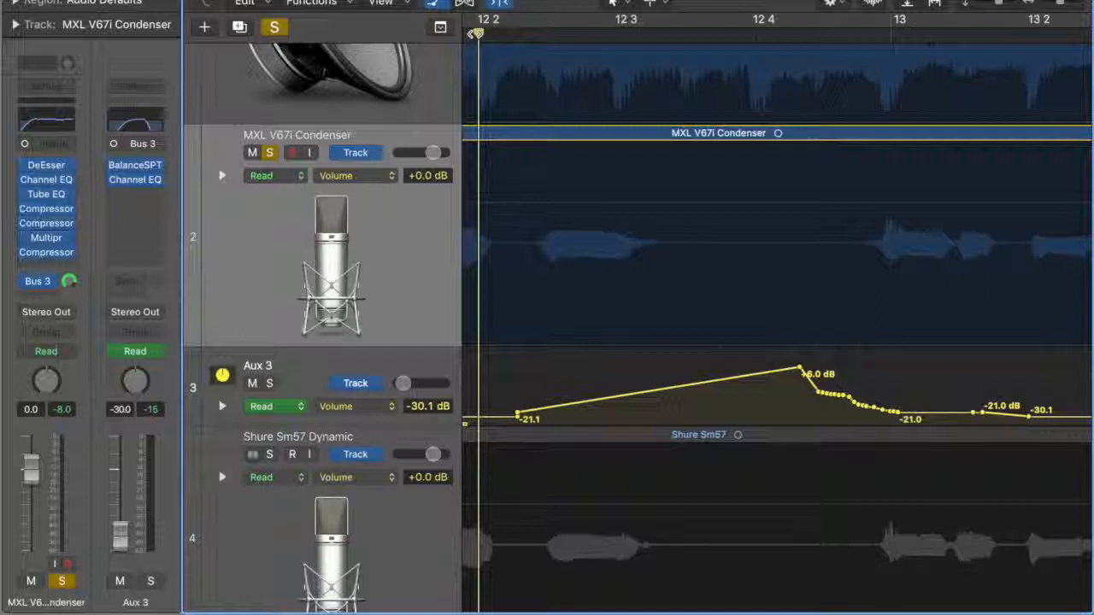
{"action": "key", "text": "space"}
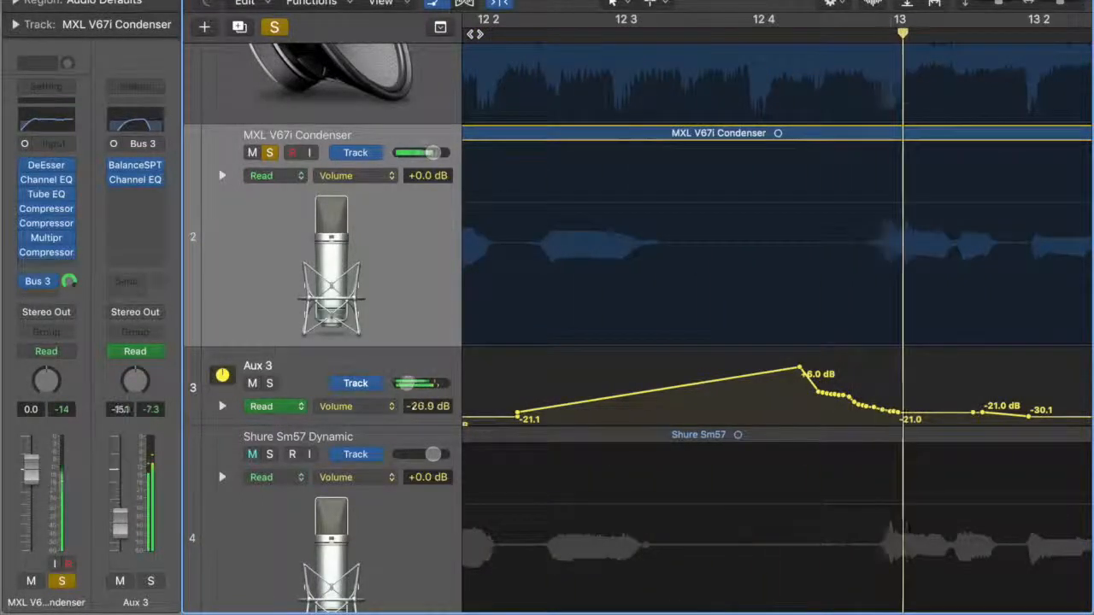
Hold Aux 3's volume peak at +6.0 dB until just before bar 13, with a steep drop towards -21.0 dB.
{"action": "left_click_drag", "start_coordinate": [815, 393], "coordinate": [816, 380]}
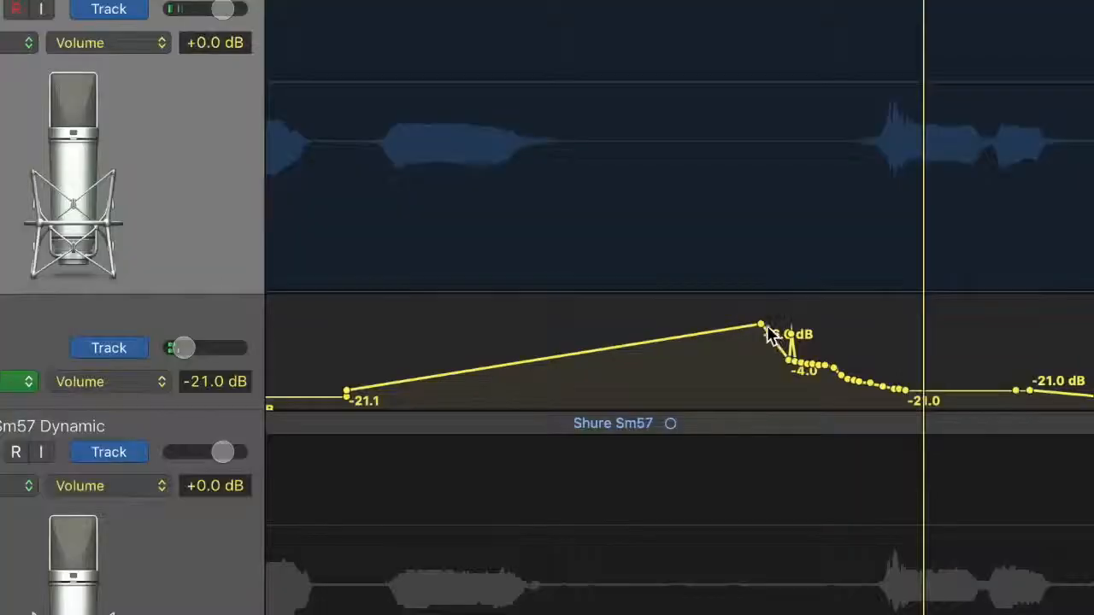
{"action": "left_click_drag", "start_coordinate": [774, 341], "coordinate": [869, 324]}
{"action": "left_click_drag", "start_coordinate": [871, 382], "coordinate": [882, 383]}
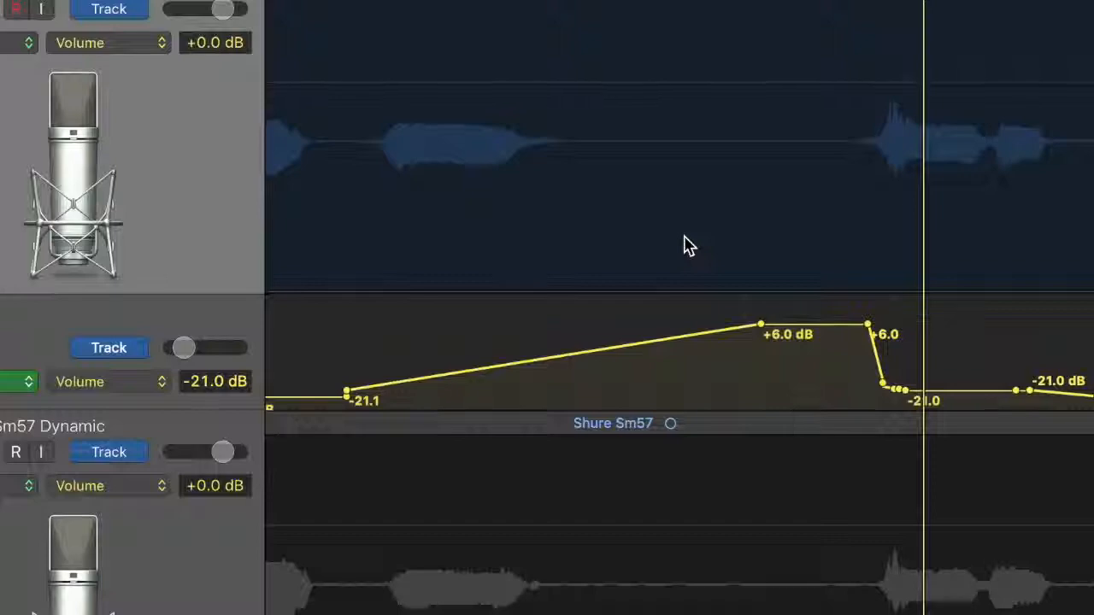
Hide the track automation and play the vocal with the backing track from bar 11 to audition the swell.
{"action": "key", "text": "super+Left"}
{"action": "scroll", "coordinate": [684, 235], "scroll_direction": "left", "scroll_amount": 5}
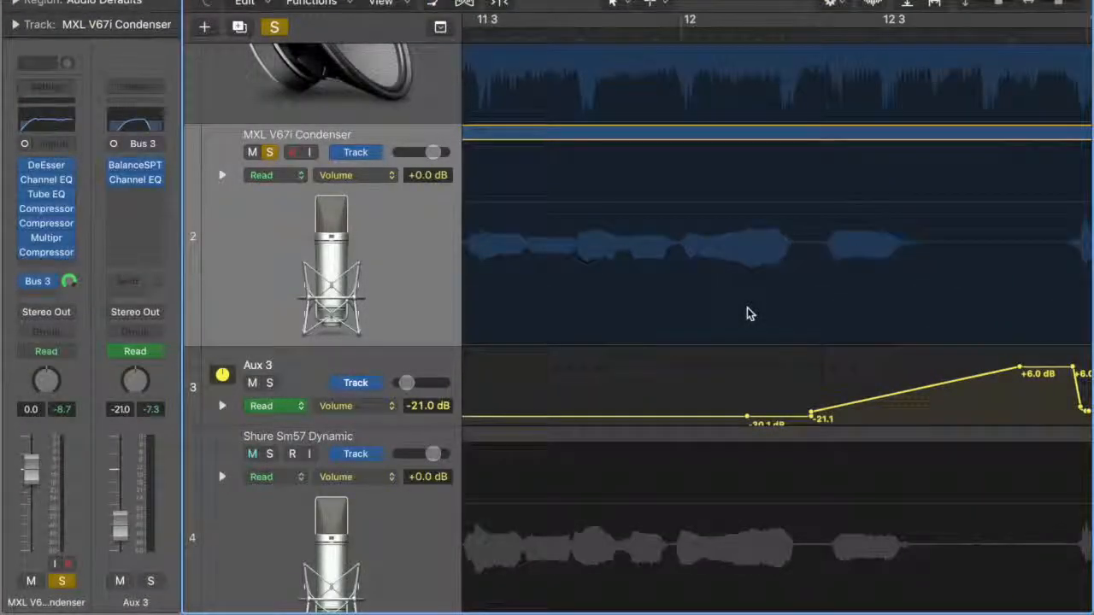
{"action": "key", "text": "a"}
{"action": "scroll", "coordinate": [746, 314], "scroll_direction": "left", "scroll_amount": 5}
{"action": "scroll", "coordinate": [747, 314], "scroll_direction": "down", "scroll_amount": 5}
{"action": "scroll", "coordinate": [747, 314], "scroll_direction": "right", "scroll_amount": 1}
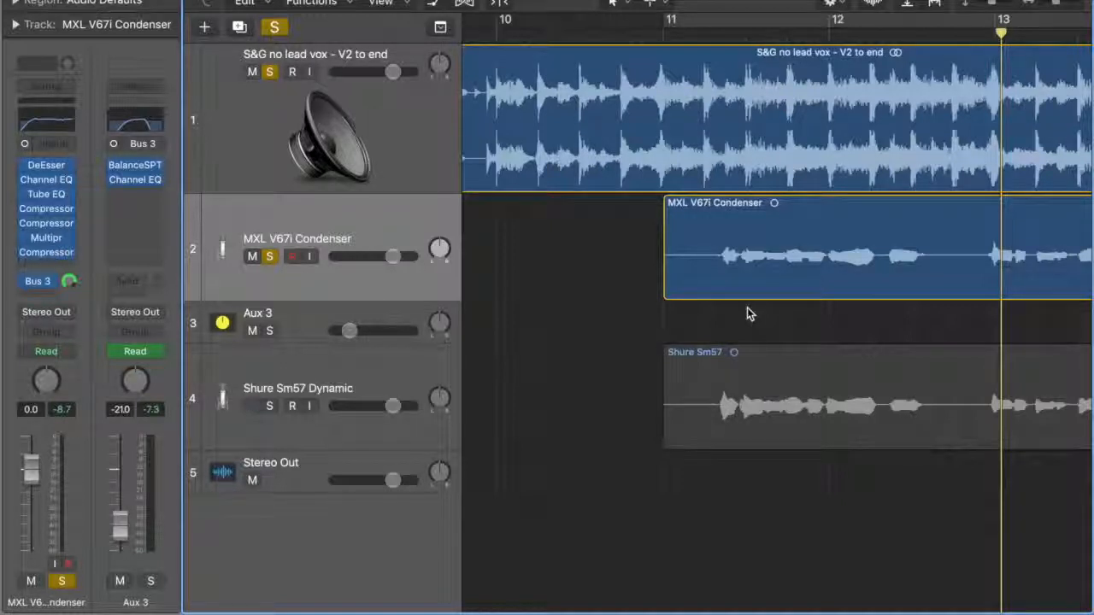
{"action": "left_click", "coordinate": [662, 34]}
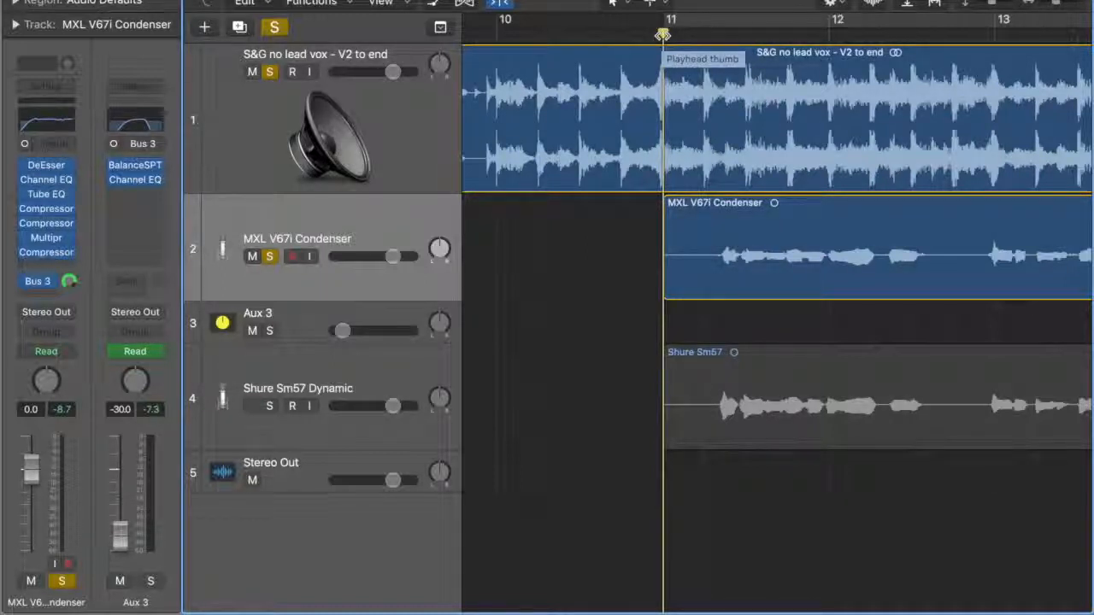
{"action": "key", "text": "space"}
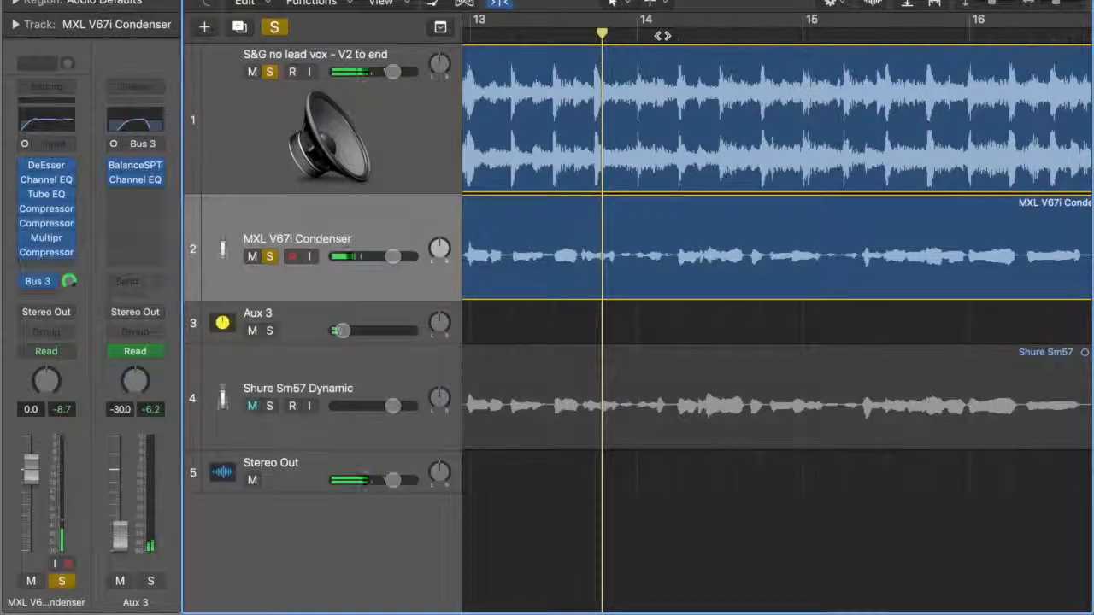
Replay the vocal and backing track from bar 11 to hear the edited Aux 3 swell once more.
{"action": "scroll", "coordinate": [662, 36], "scroll_direction": "left", "scroll_amount": 4}
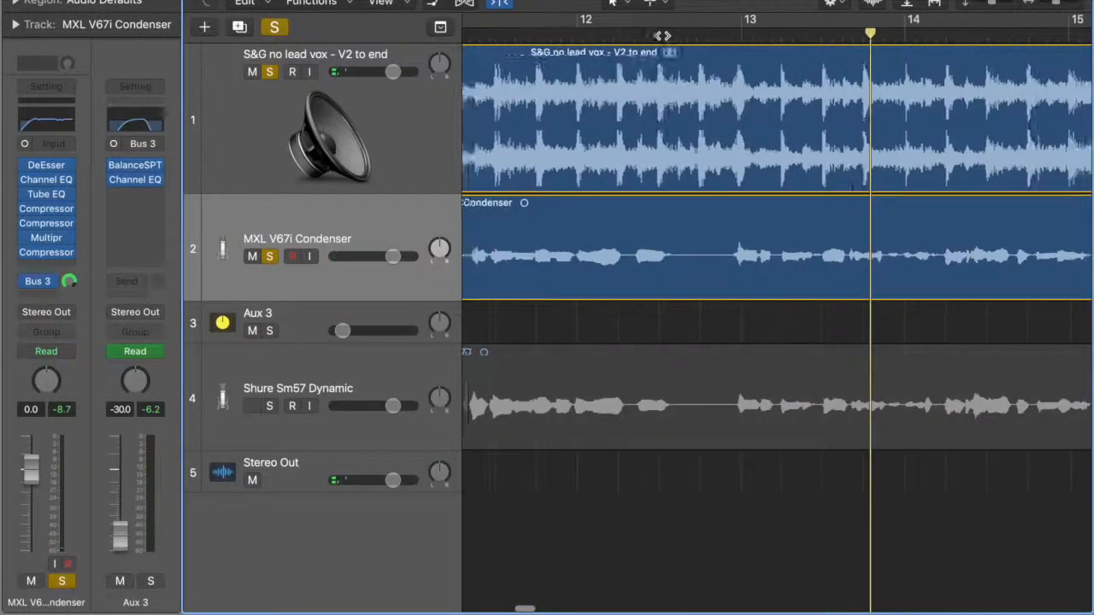
{"action": "scroll", "coordinate": [663, 36], "scroll_direction": "down", "scroll_amount": 5}
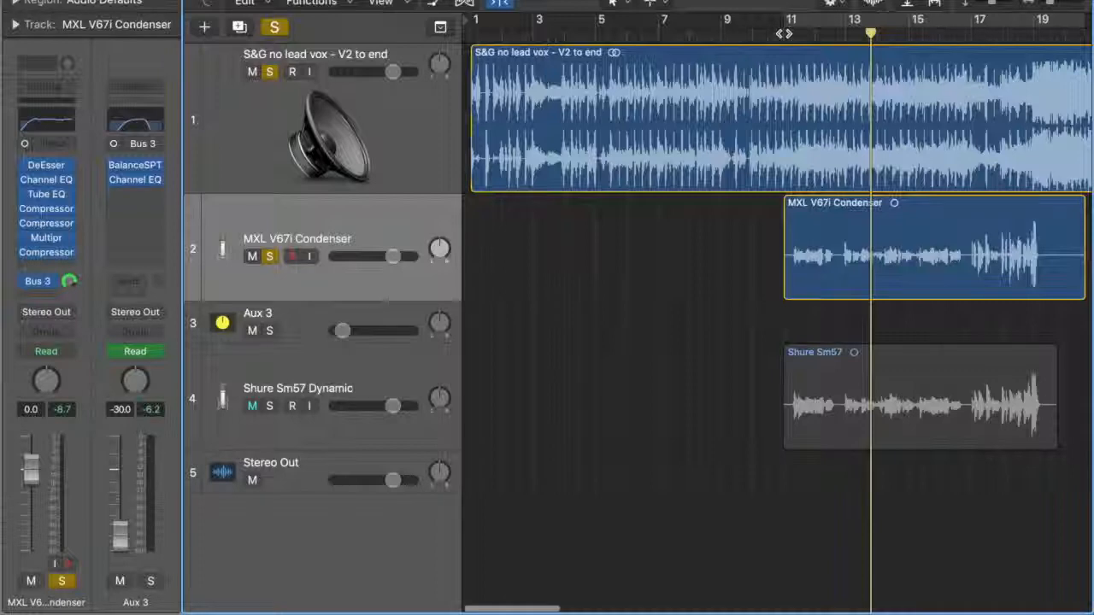
{"action": "scroll", "coordinate": [782, 32], "scroll_direction": "up", "scroll_amount": 4}
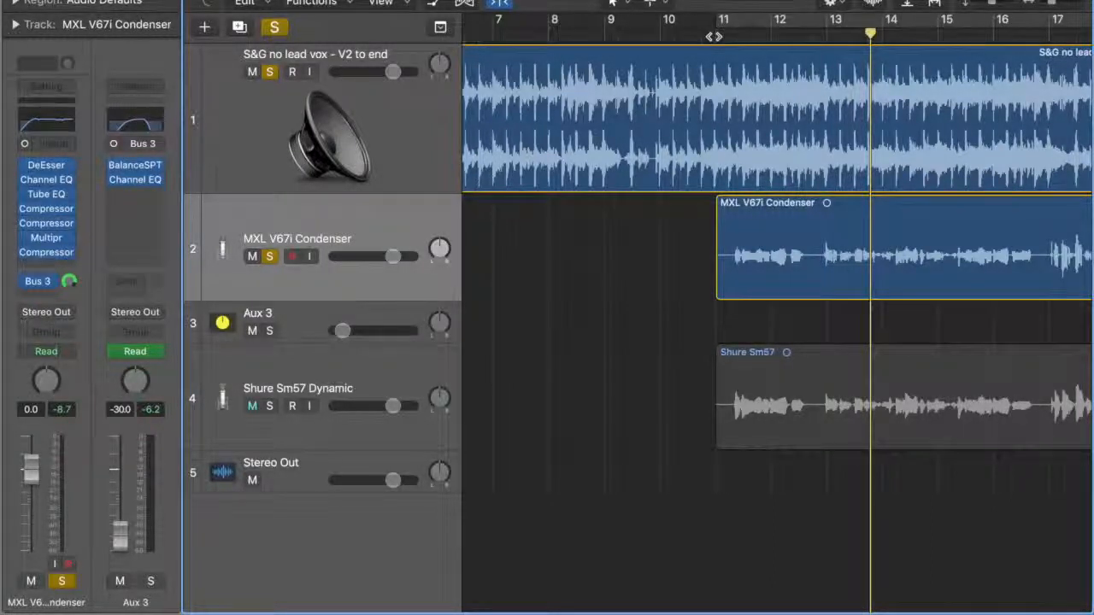
{"action": "key", "text": "space"}
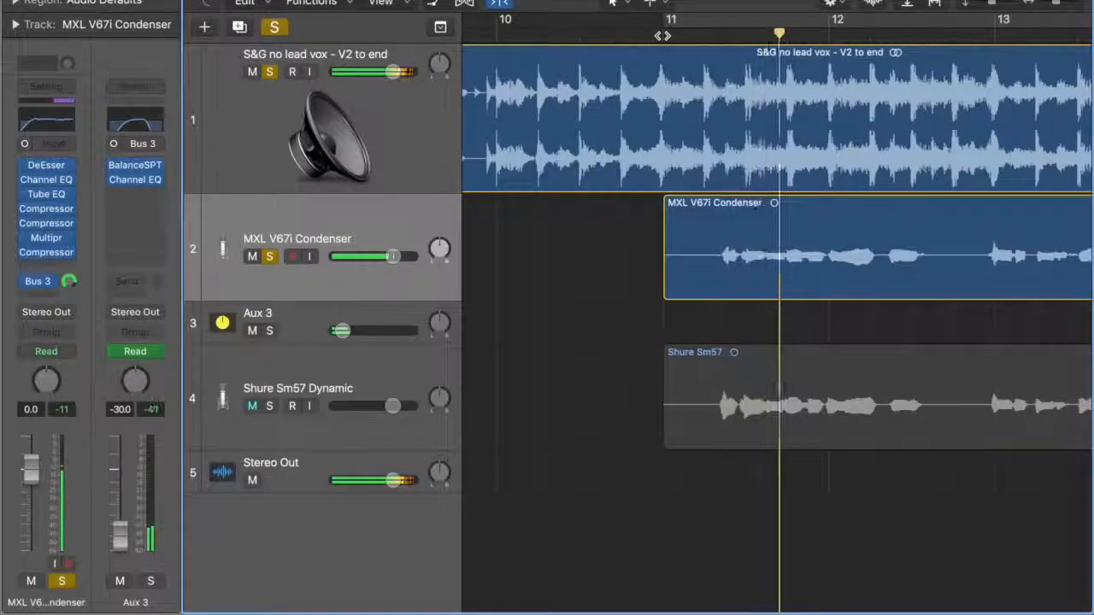